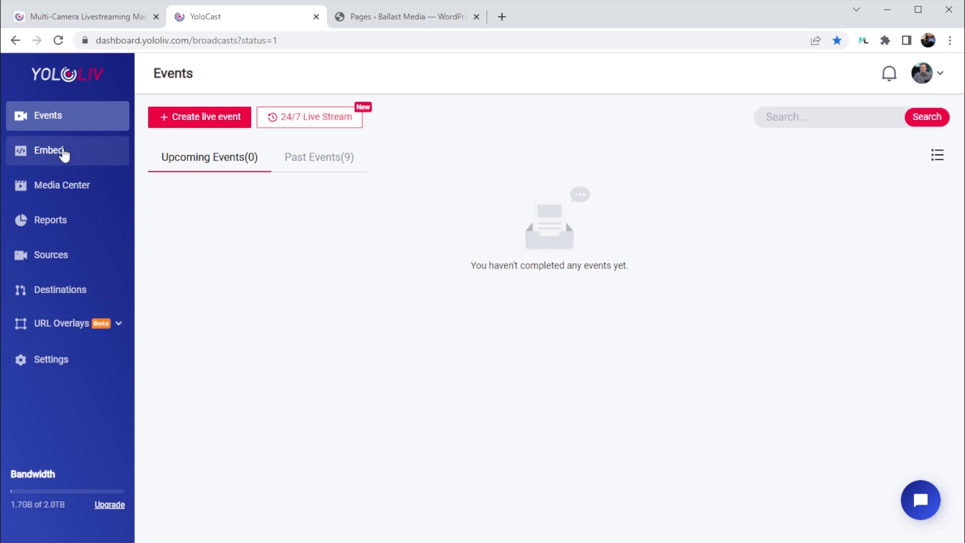
Step: Open the Website Embed page and scroll through its generated JavaScript player code
click(64, 153)
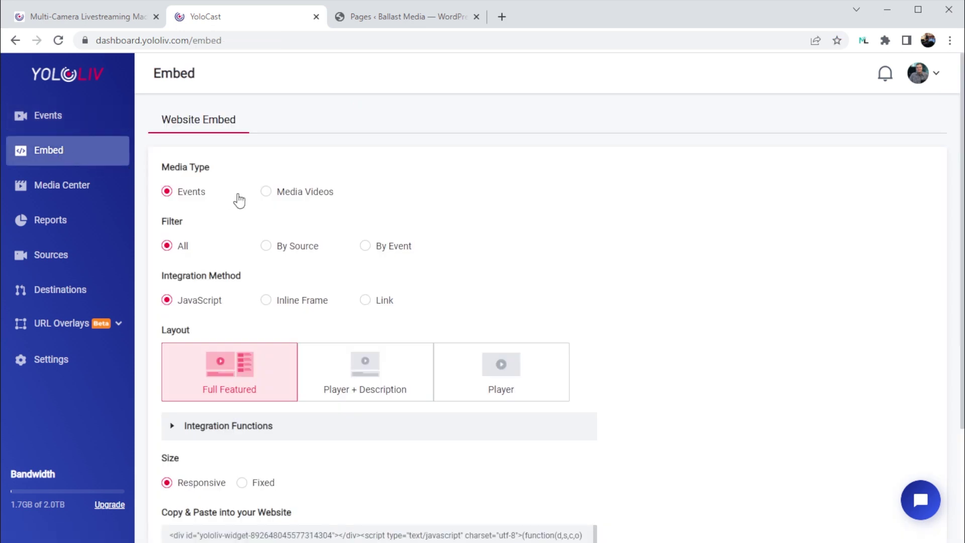
scroll(466, 227, down, 3)
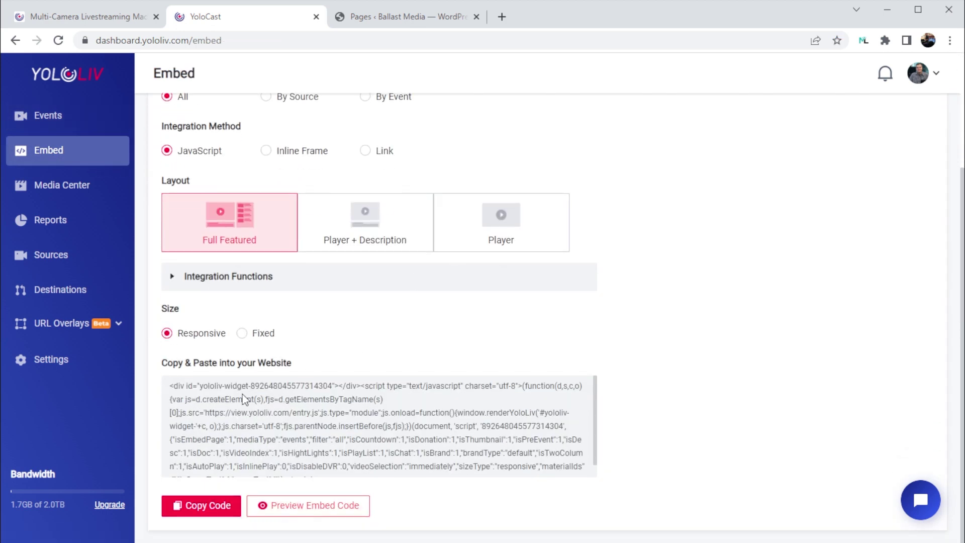
scroll(596, 426, down, 1)
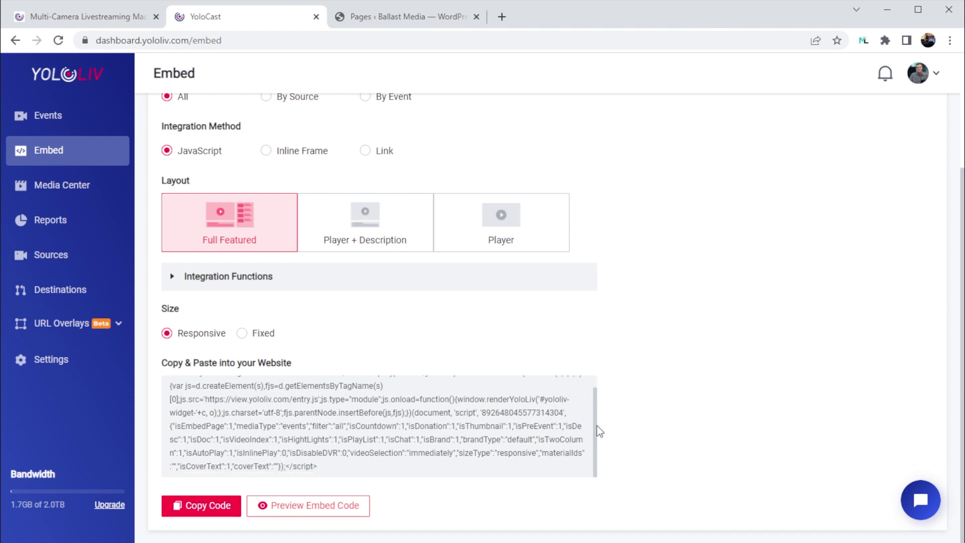
scroll(596, 412, up, 1)
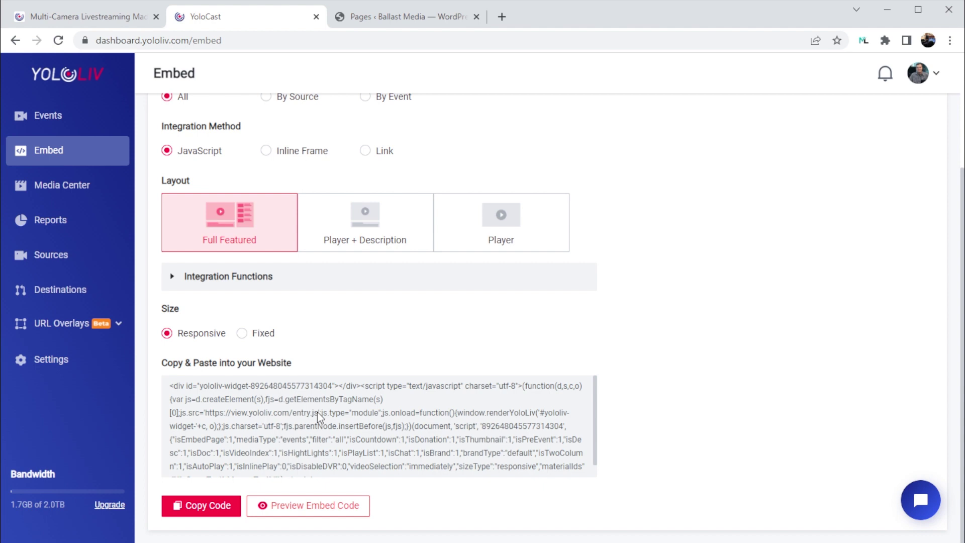
scroll(318, 411, up, 3)
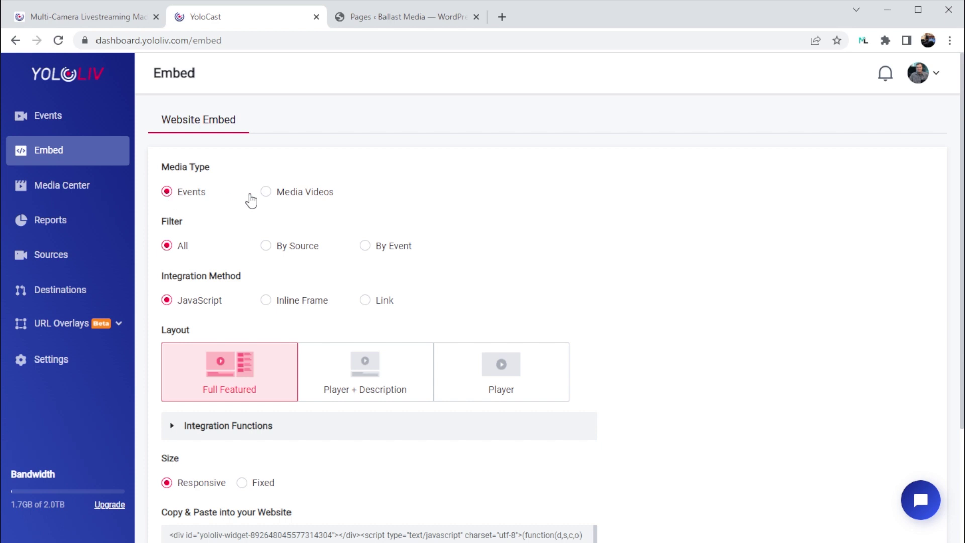
click(266, 192)
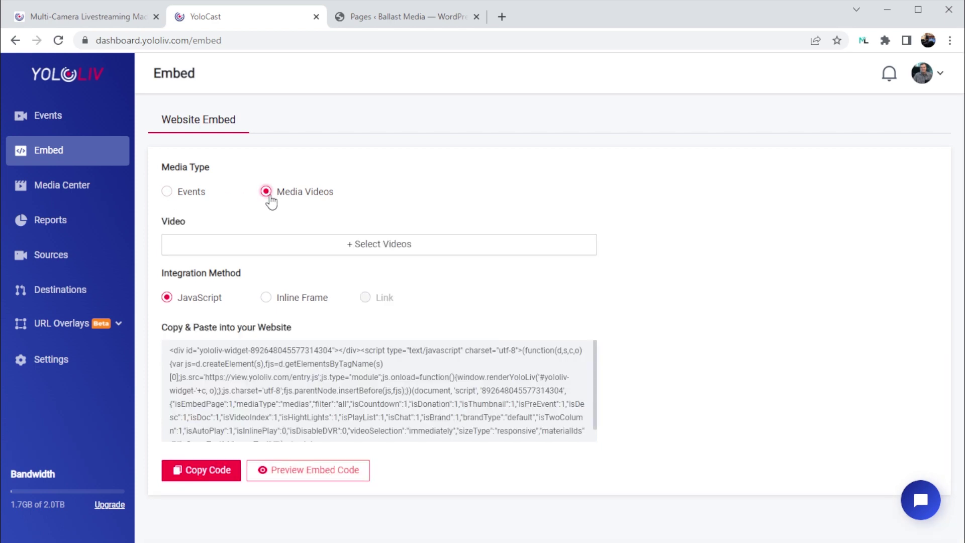
click(371, 248)
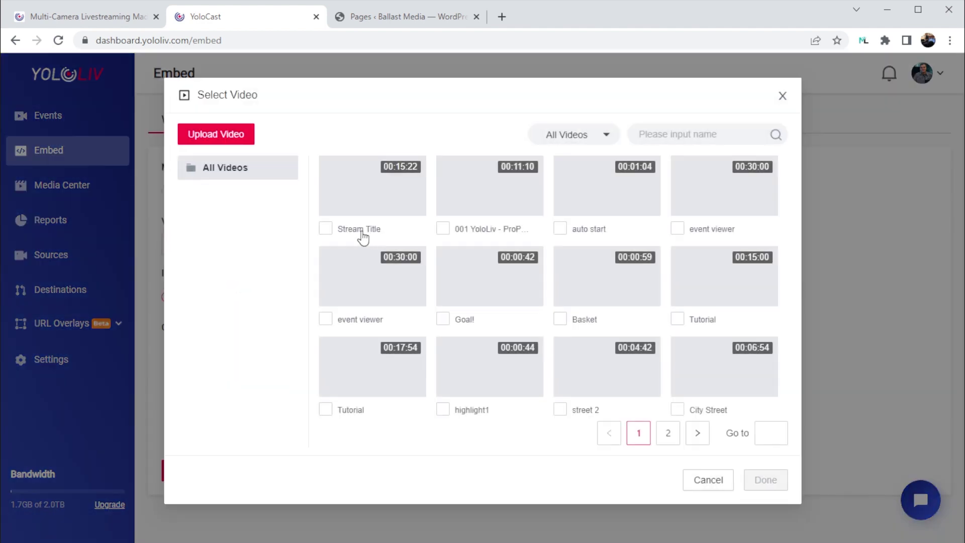
click(709, 482)
click(167, 193)
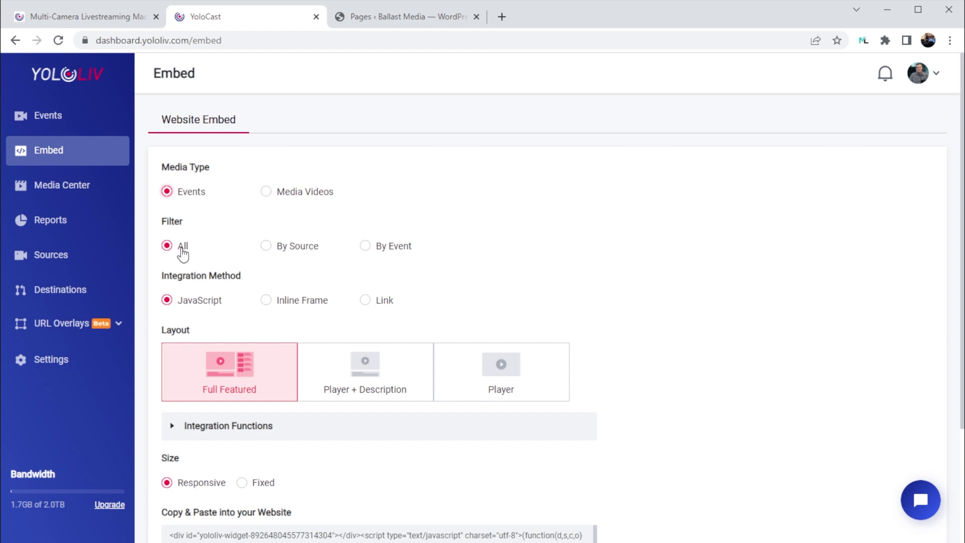
Step: Try the By Source filter, find its source list empty, then switch to By Event
click(265, 250)
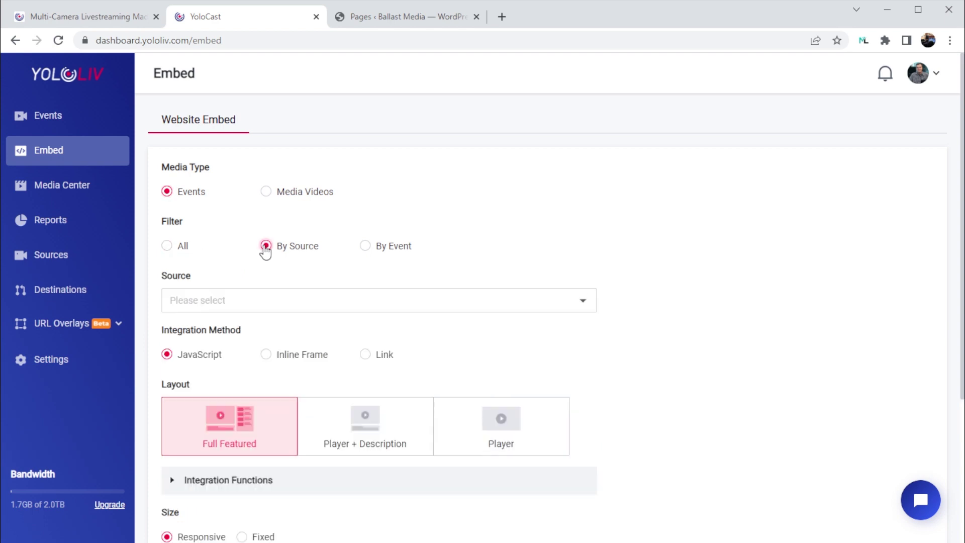
click(286, 304)
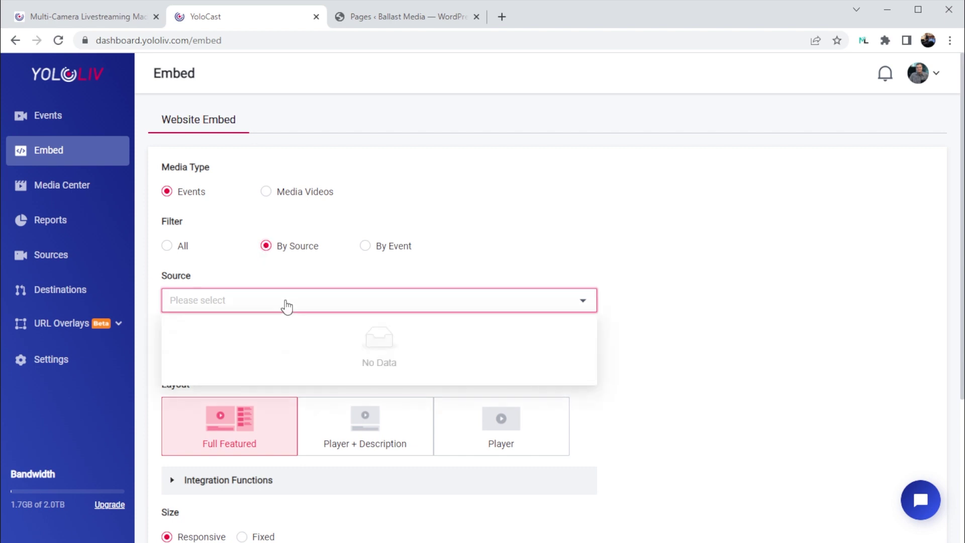
click(288, 304)
click(371, 251)
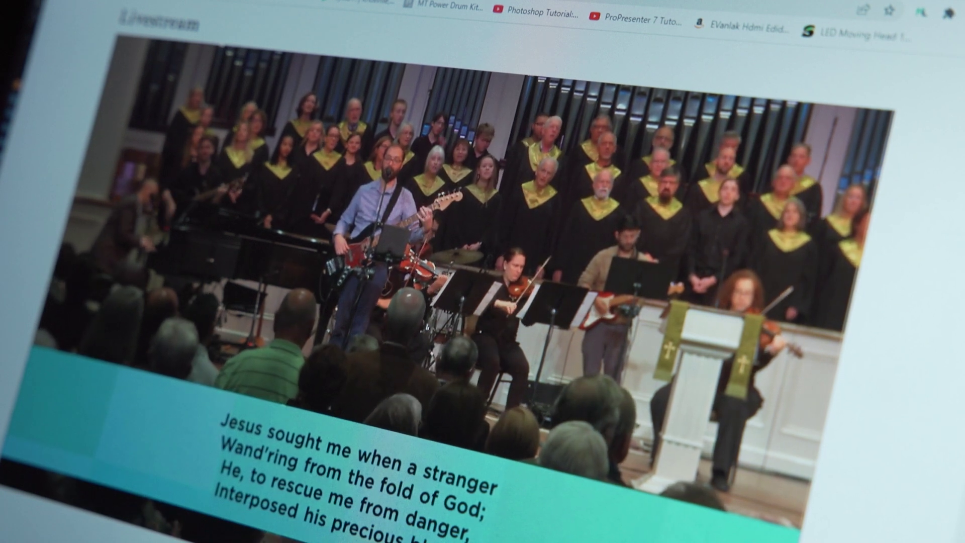
Step: Play the example embedded video to preview the player
mouse_move(627, 182)
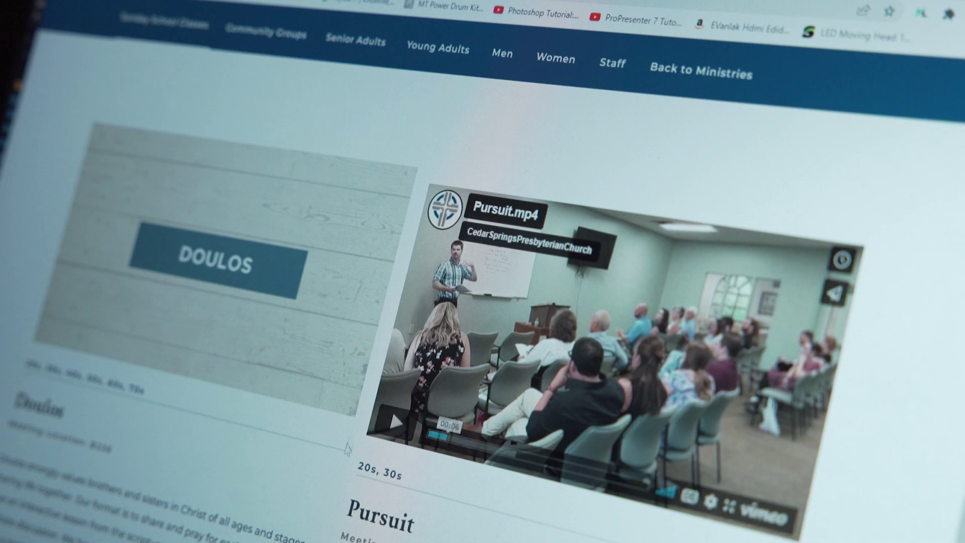
click(396, 421)
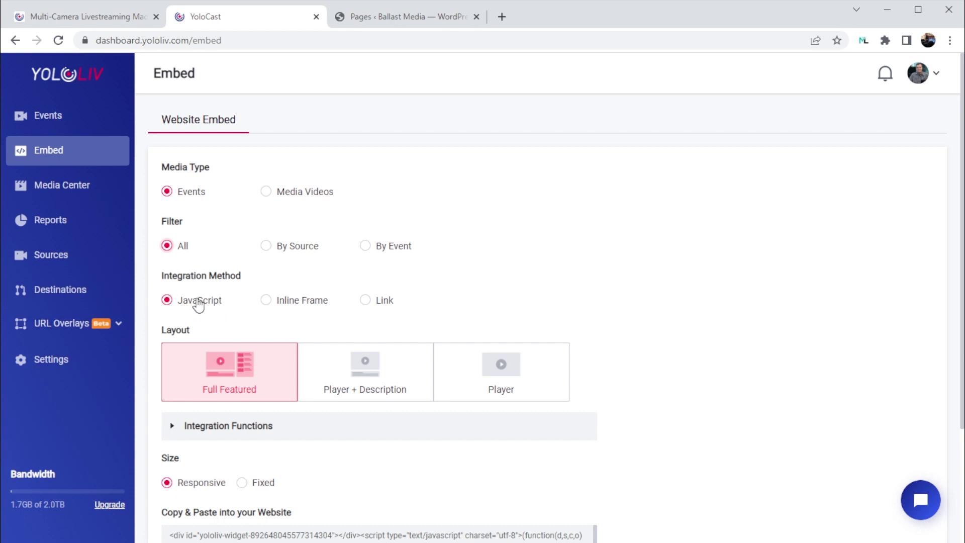
Step: Set the integration method to Inline Frame after briefly trying Link
click(266, 301)
click(365, 300)
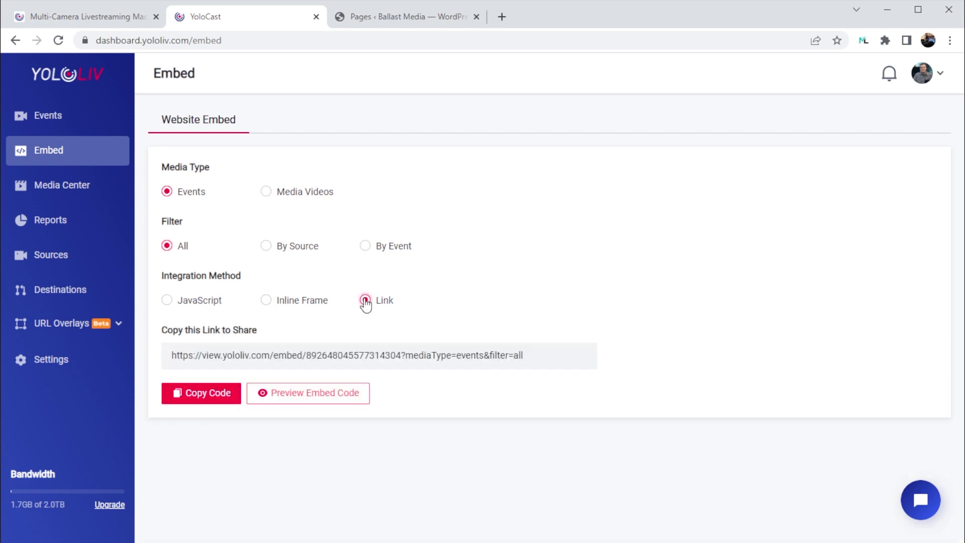
click(267, 301)
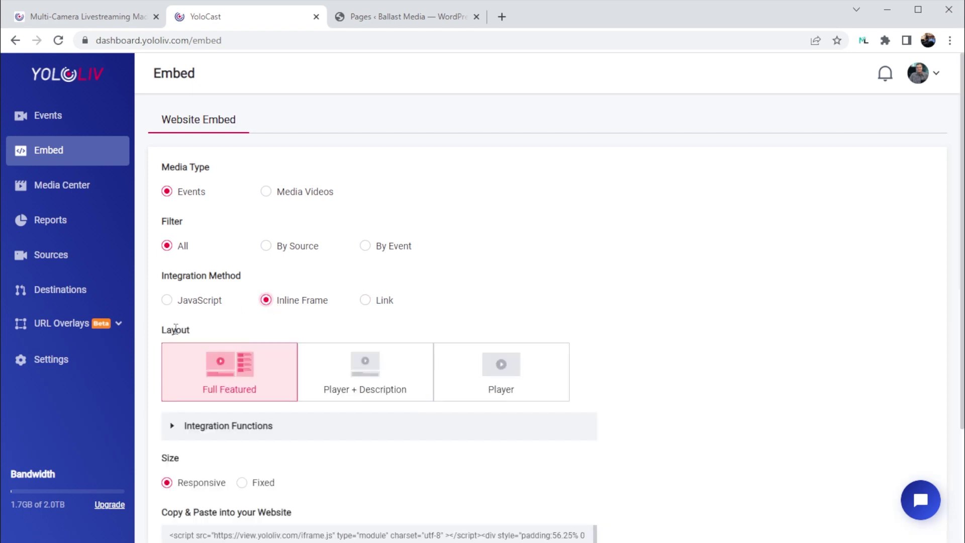
Step: Compare the Player + Description and player-only layouts, then settle on Full Featured
scroll(160, 362, down, 3)
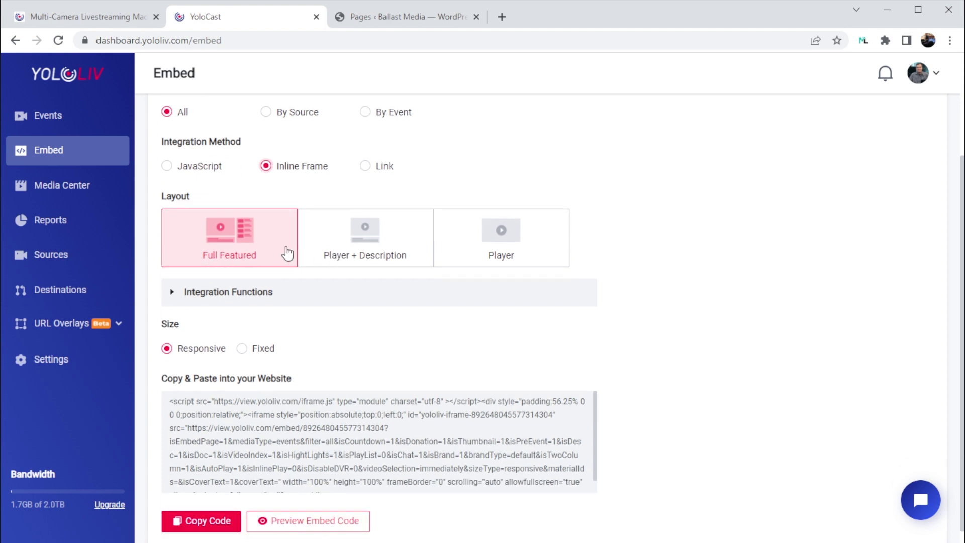
click(344, 254)
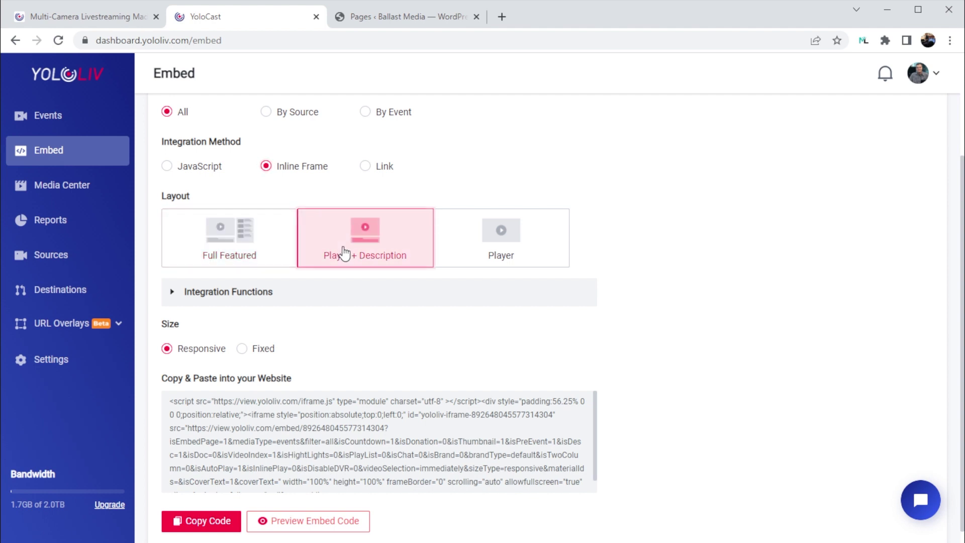
click(480, 252)
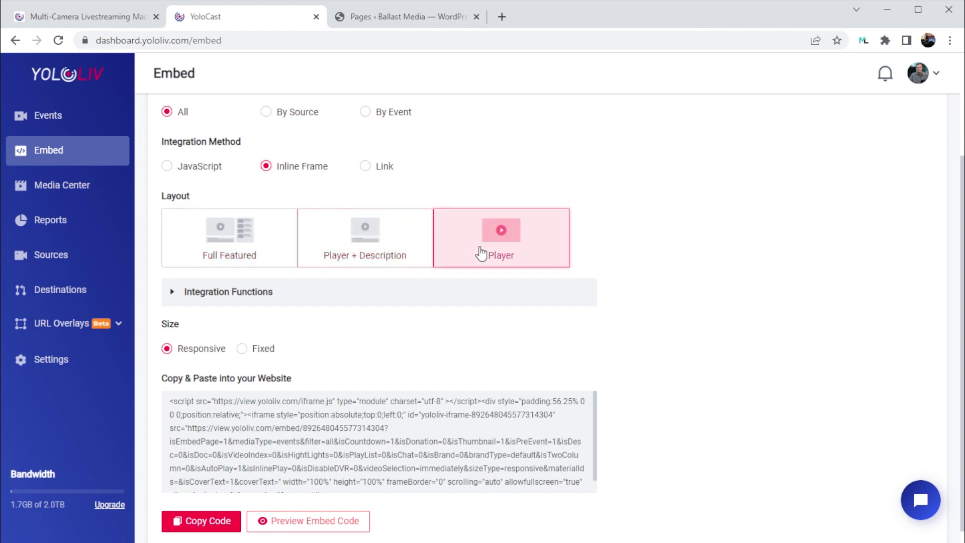
click(173, 293)
scroll(151, 303, down, 1)
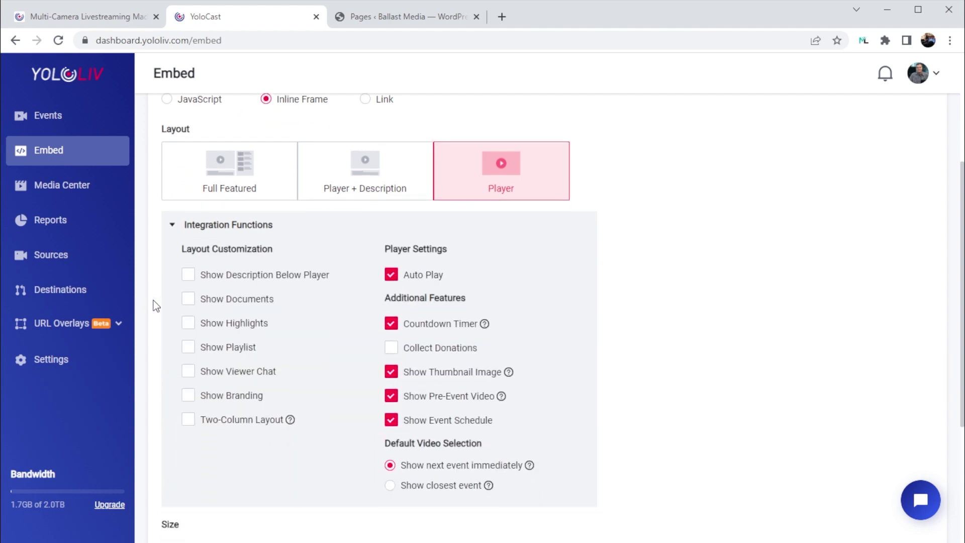
click(358, 179)
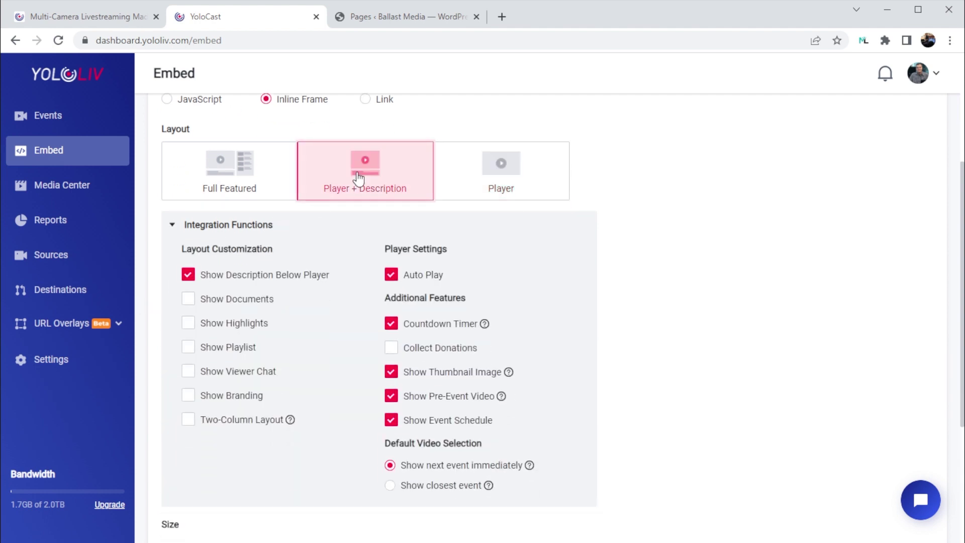
click(250, 179)
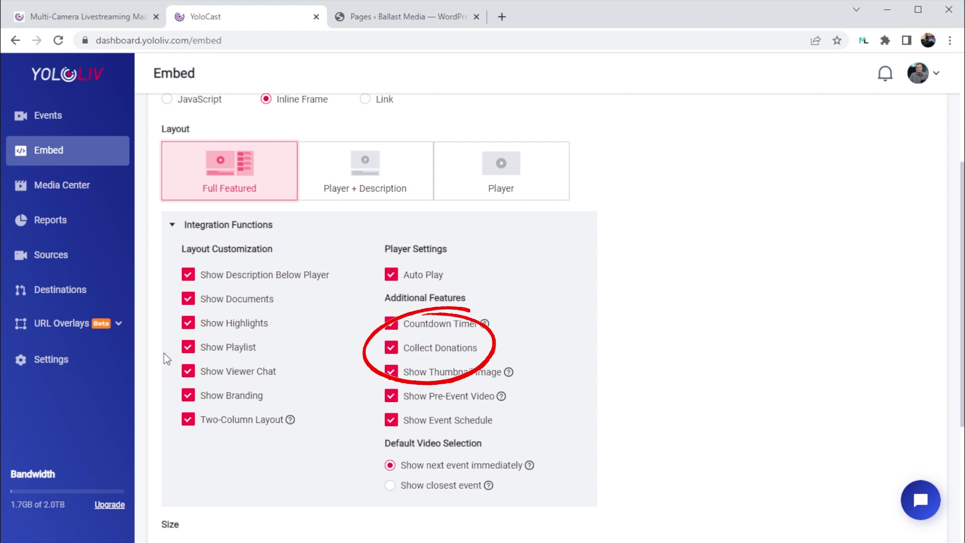
Step: Keep donation collection turned on, then open the Events list
click(391, 353)
click(391, 353)
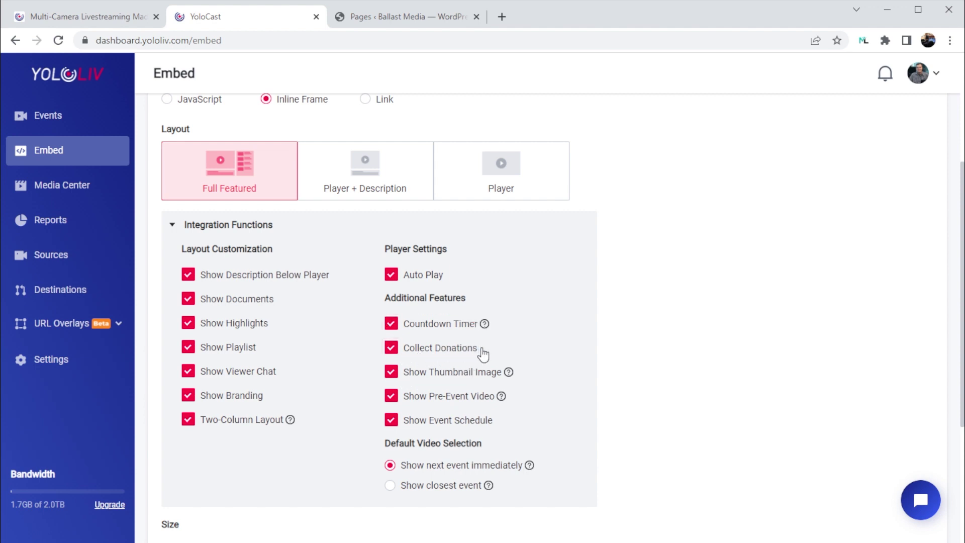
click(53, 118)
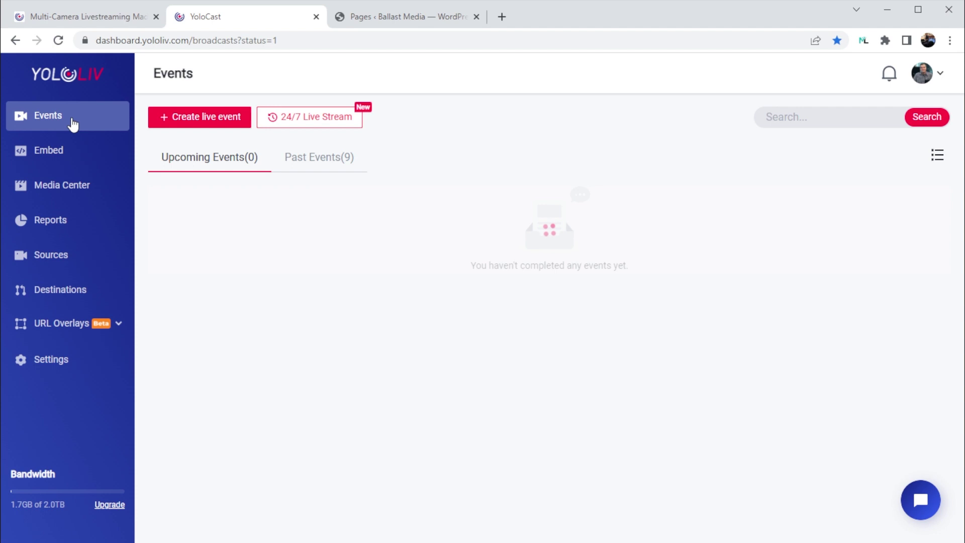
Step: Start a new live event and tick Enable Donate in its Advanced Settings
click(199, 118)
scroll(219, 359, down, 8)
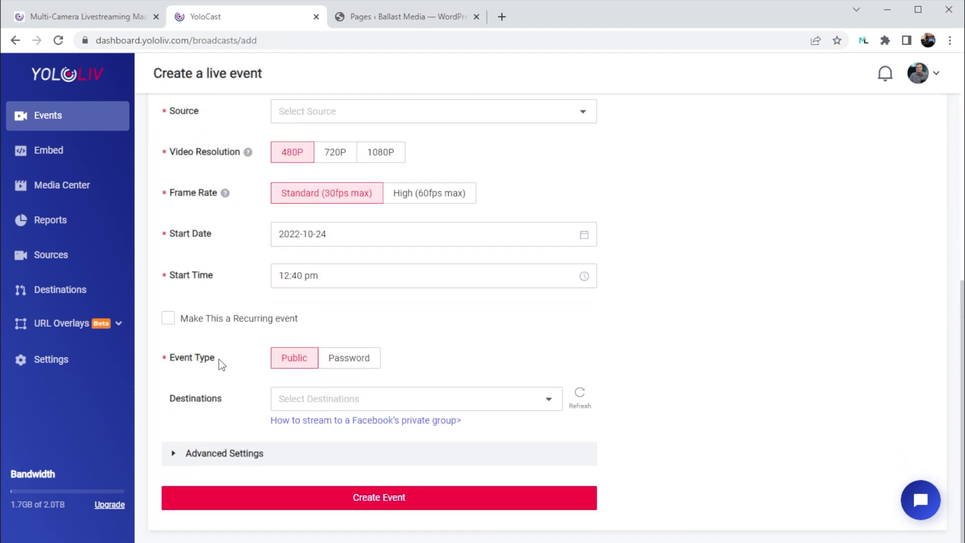
click(174, 454)
scroll(175, 455, down, 6)
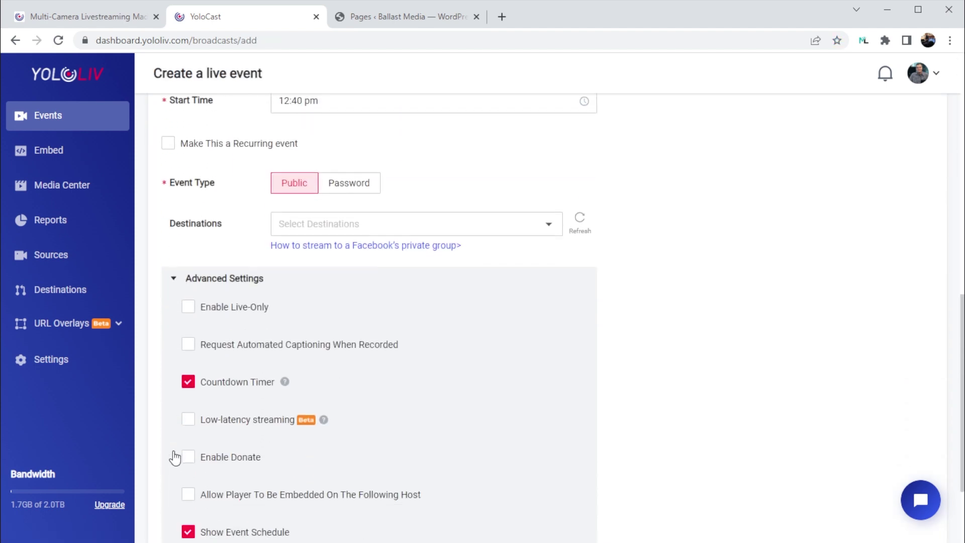
click(189, 332)
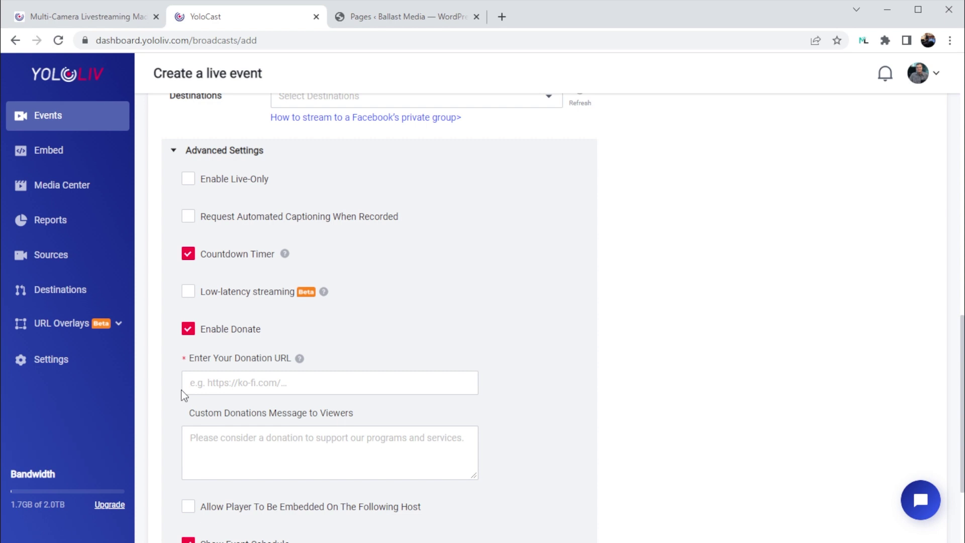
Step: Leave the unsaved event form and return to the Embed page's code
click(50, 116)
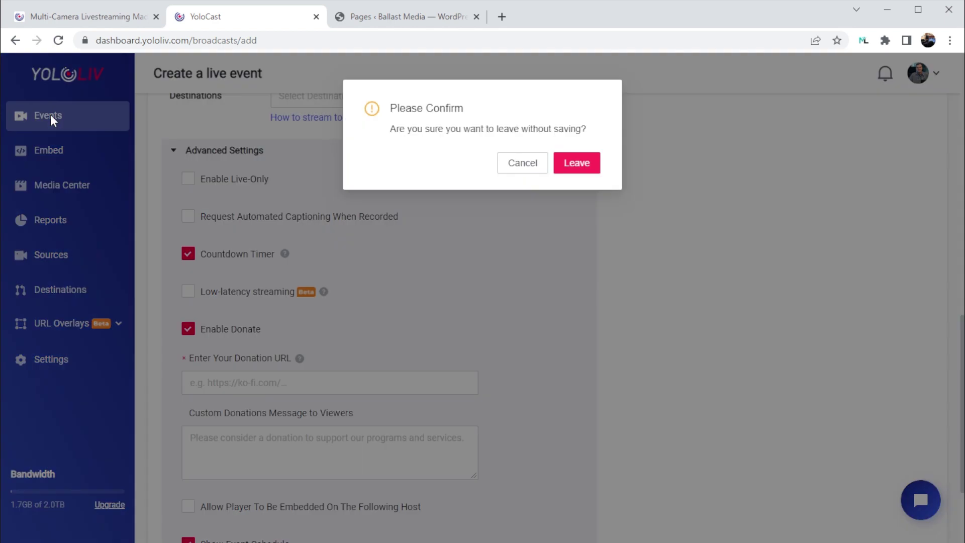
click(575, 162)
click(49, 150)
scroll(191, 335, down, 3)
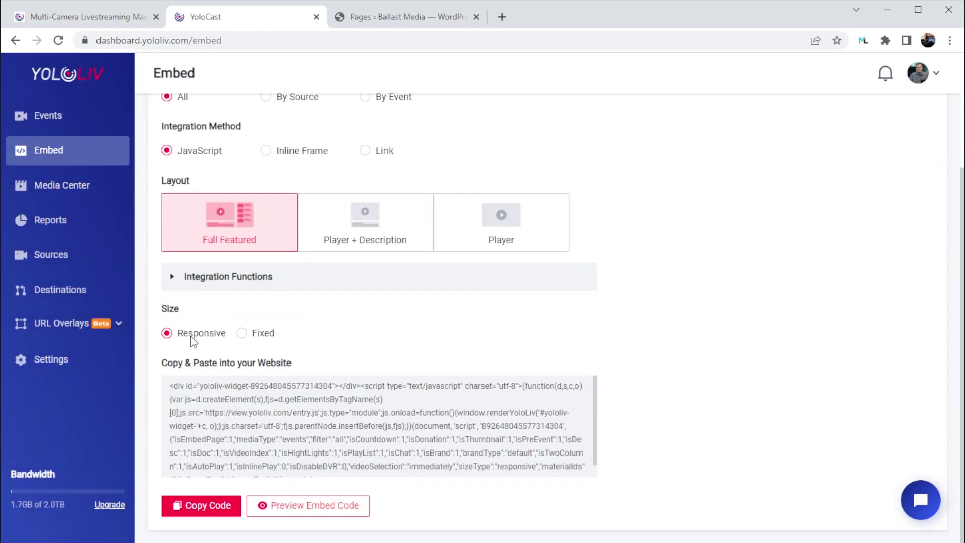
Step: Keep the player size Responsive after trying Fixed, and copy the embed code
click(241, 333)
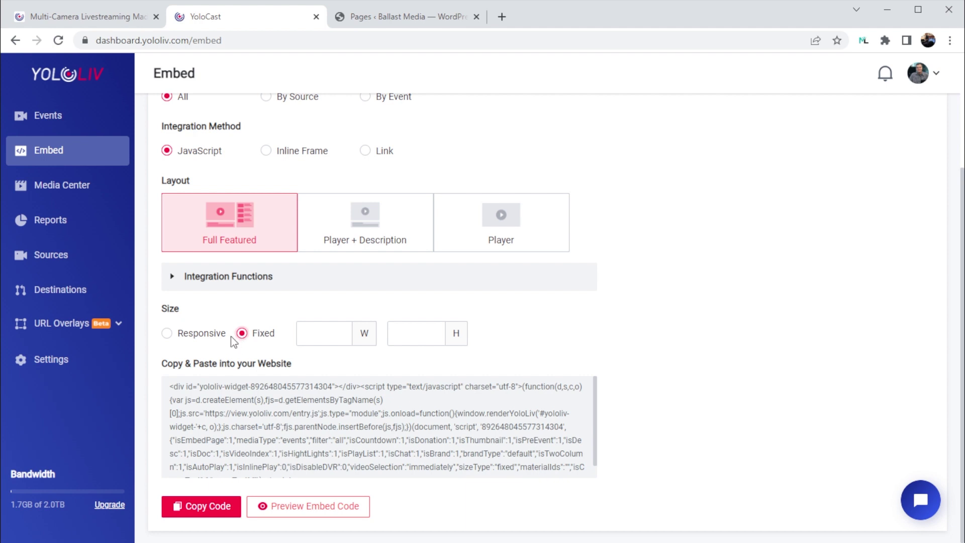
click(167, 334)
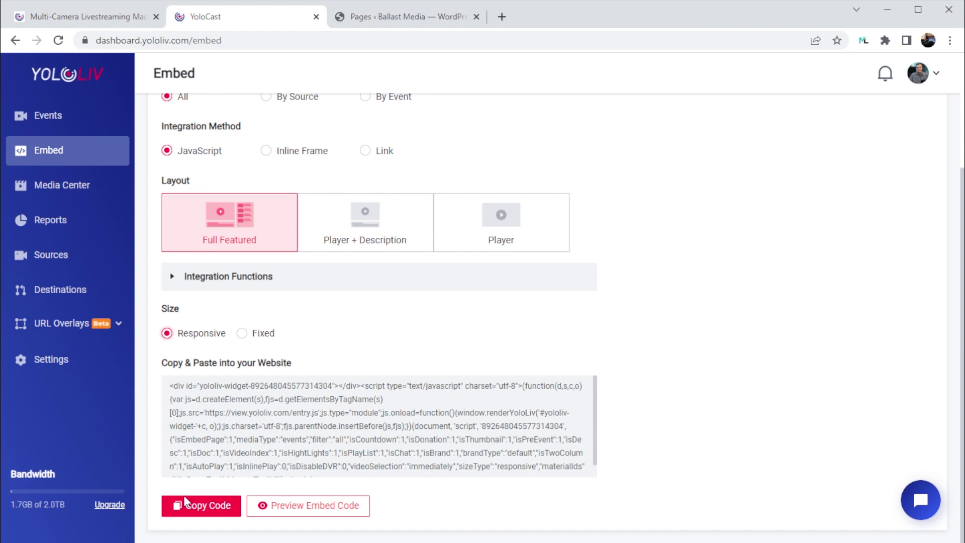
click(209, 507)
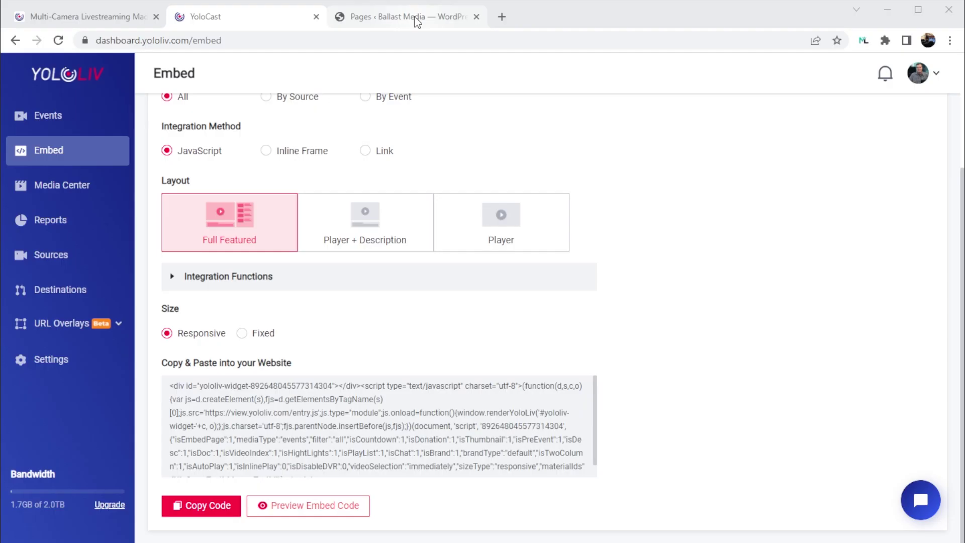
click(415, 18)
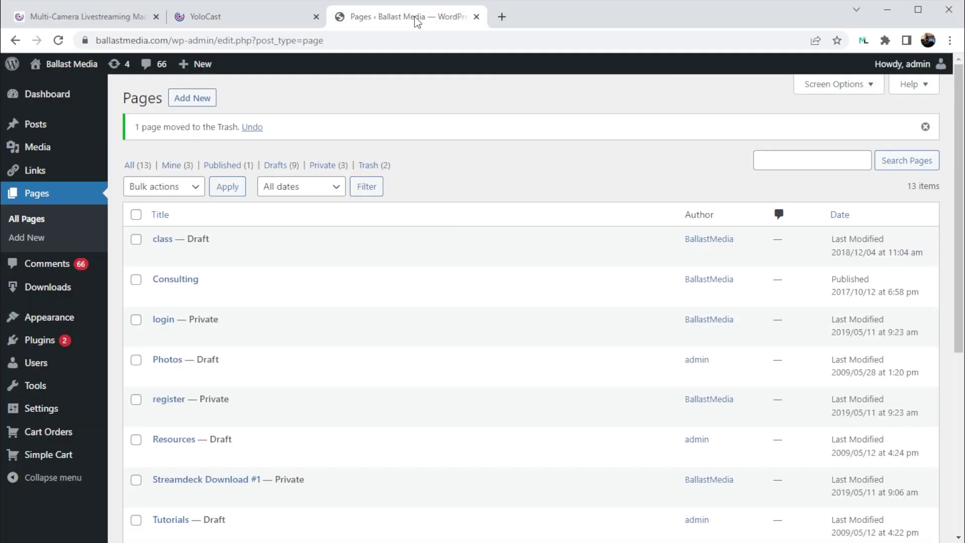
Step: Create a new page titled LIVE and insert a Custom HTML block from the Widgets section
click(201, 103)
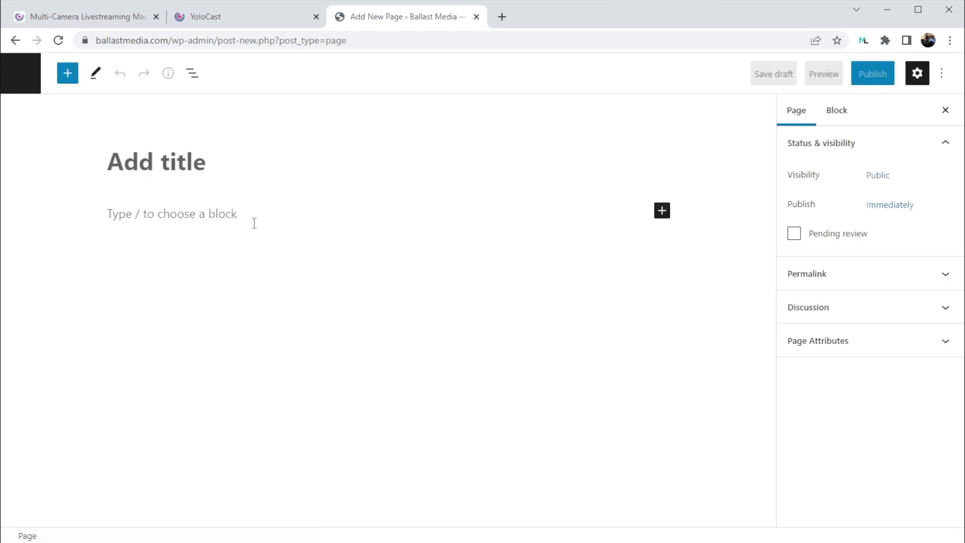
text(LIVE)
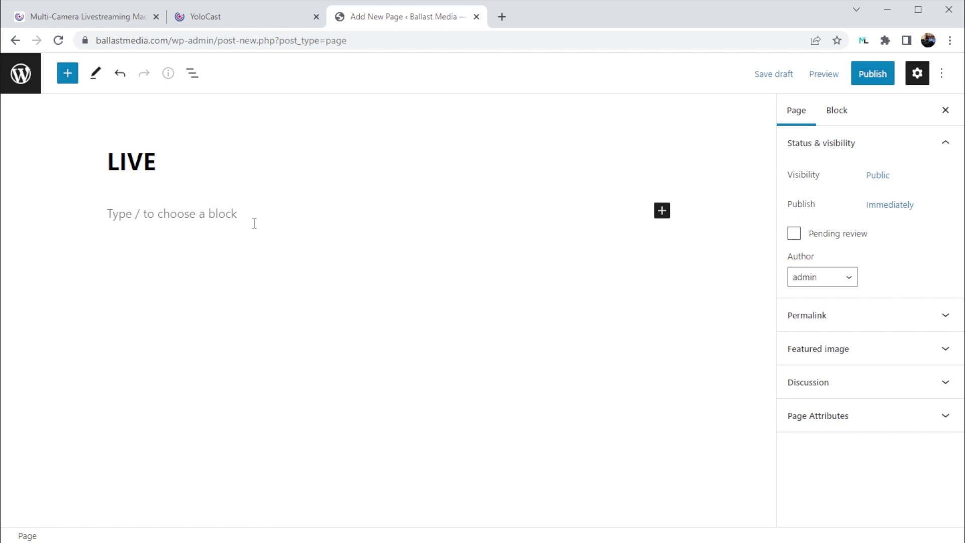
click(663, 211)
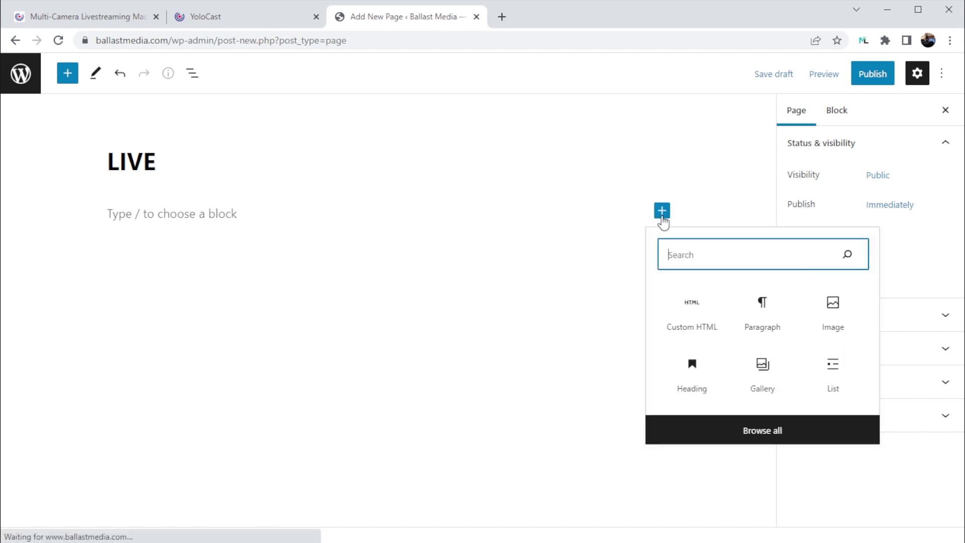
click(762, 433)
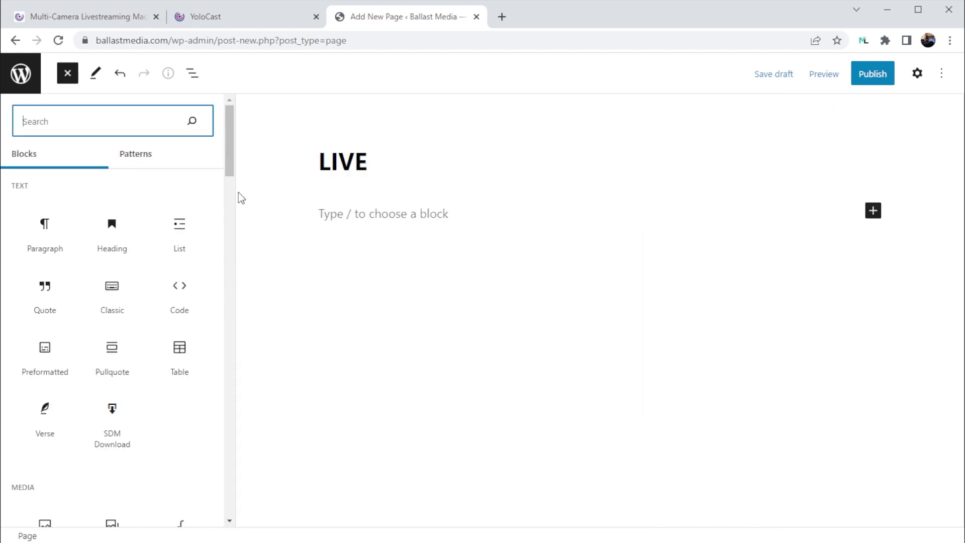
drag(232, 168, 237, 287)
mouse_move(39, 337)
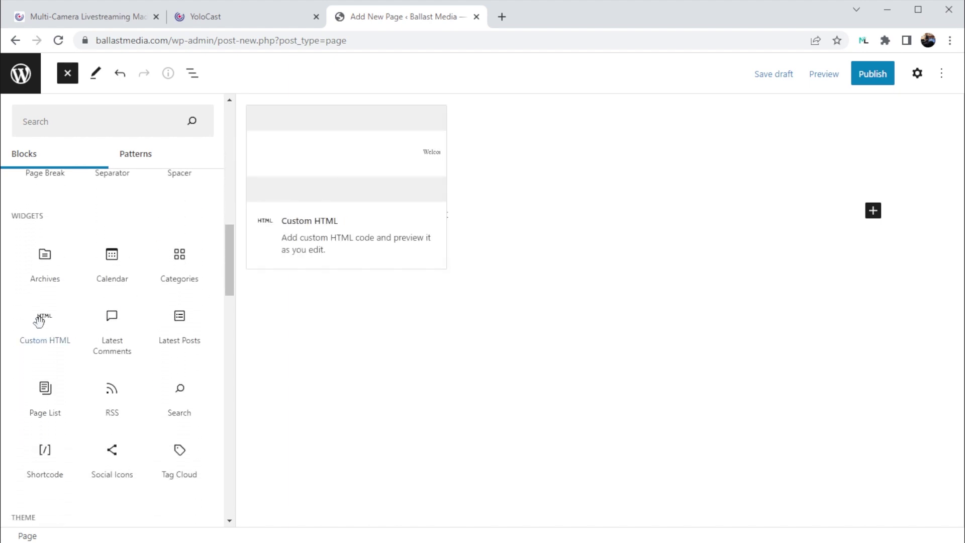
click(39, 321)
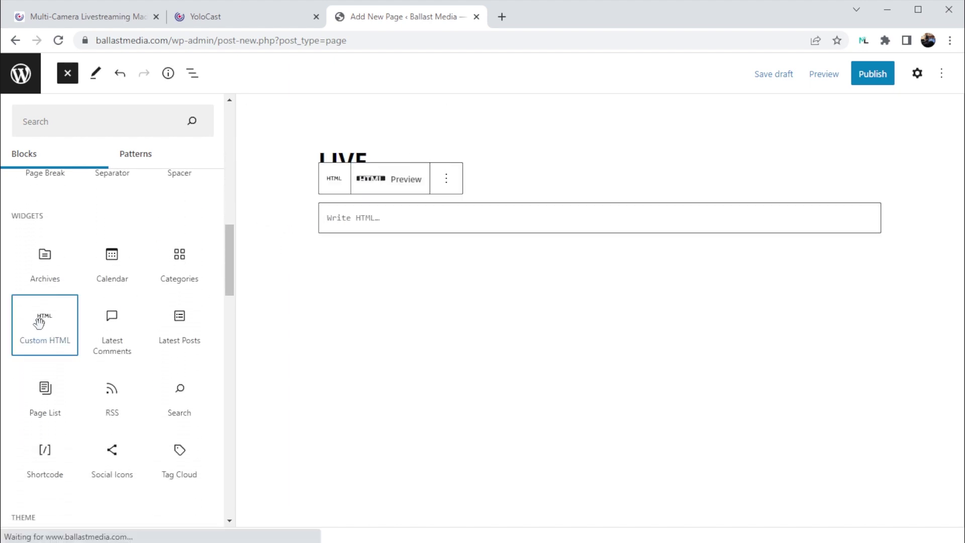
Step: Paste the copied YoloLiv embed code into the Custom HTML block and publish the page
click(351, 222)
key(ctrl+v)
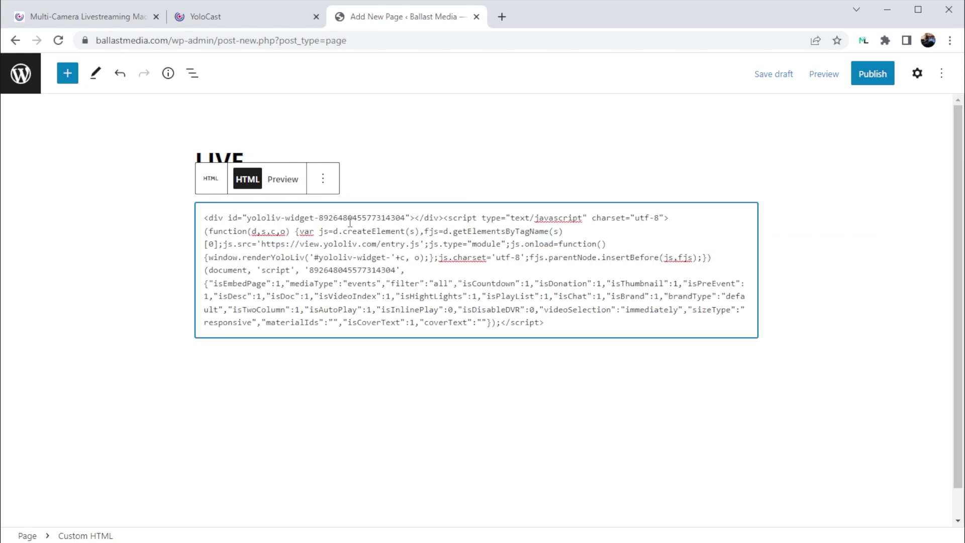
click(857, 83)
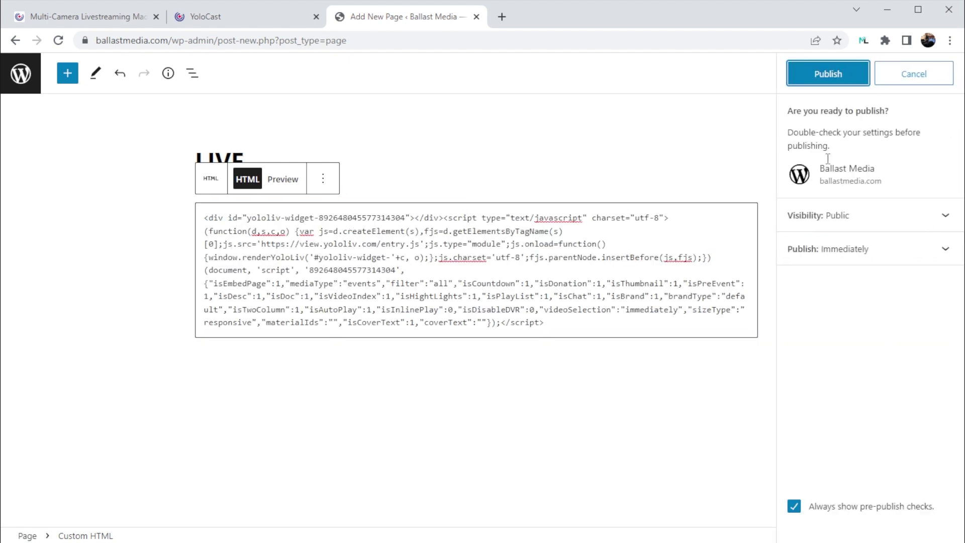
click(831, 80)
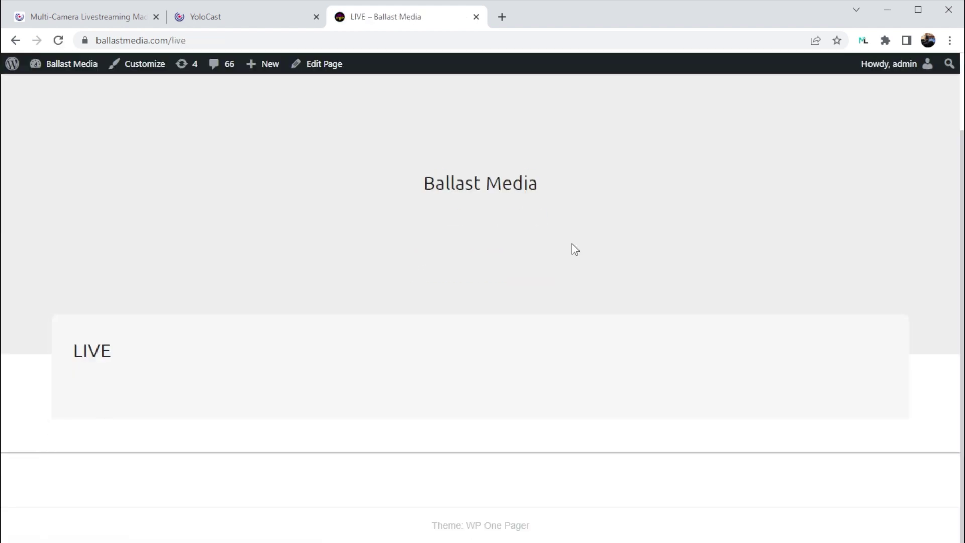
Step: Scroll the published LIVE page to check the player, chat panel and Donate banner
scroll(575, 250, down, 4)
scroll(574, 249, down, 3)
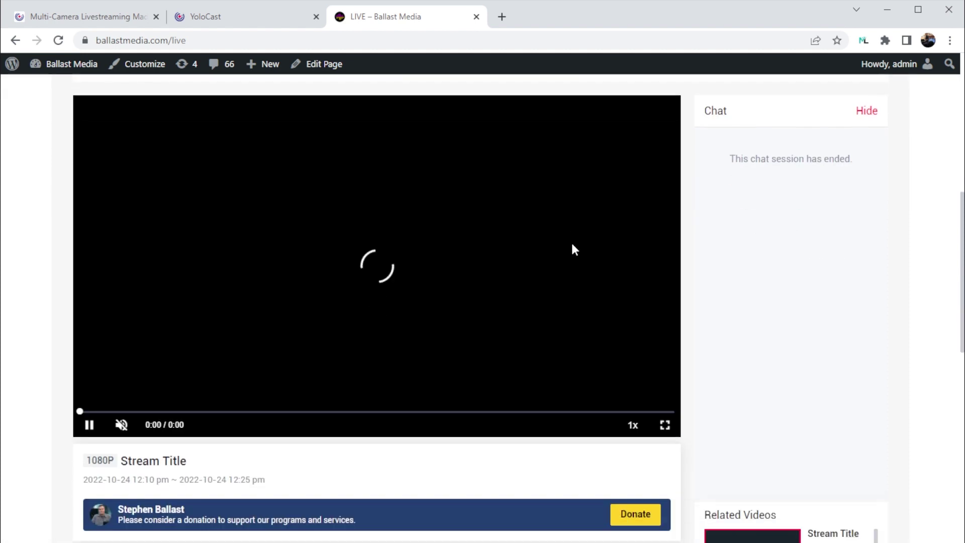
scroll(574, 250, up, 1)
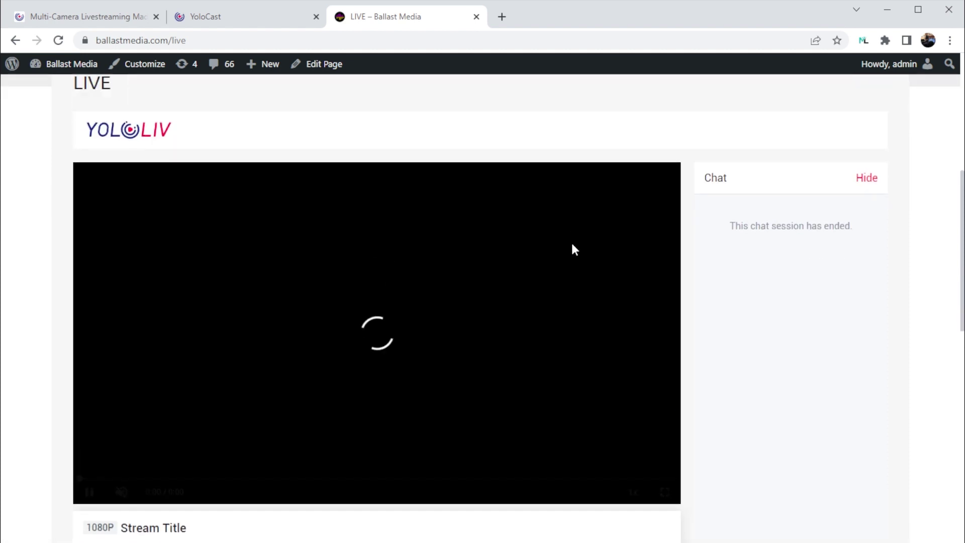